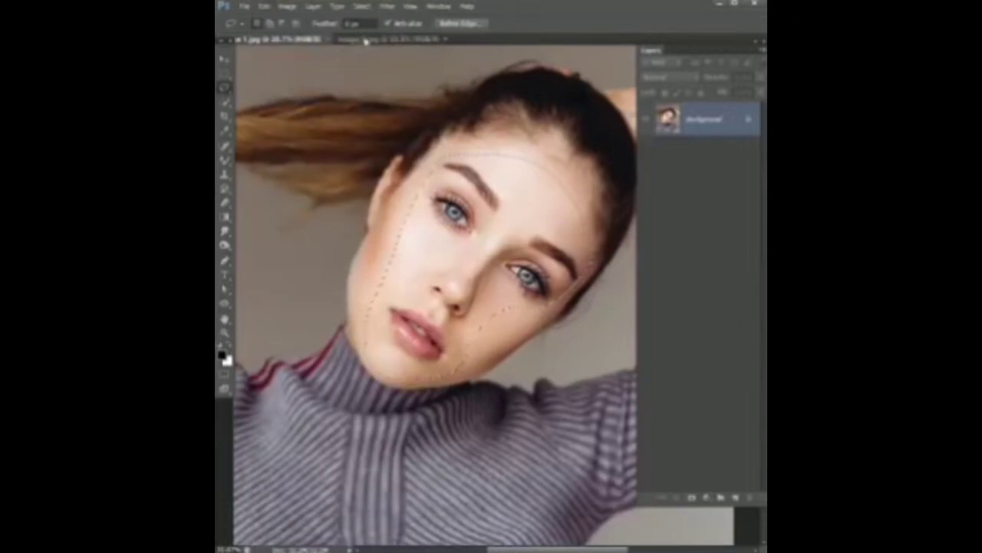
# Switch to the Image 2.jpg document and paste the copied face into it.
pyautogui.click(365, 40)
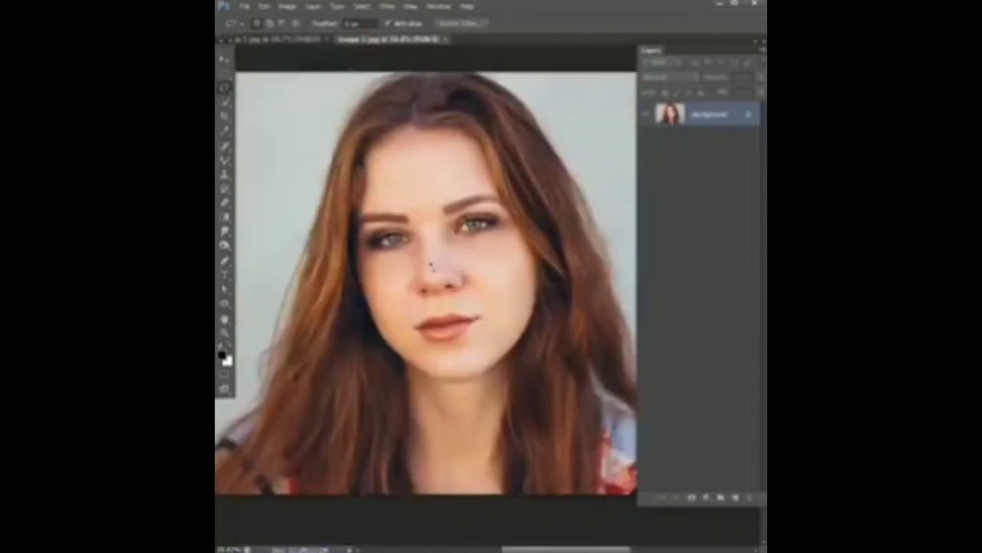
pyautogui.click(264, 7)
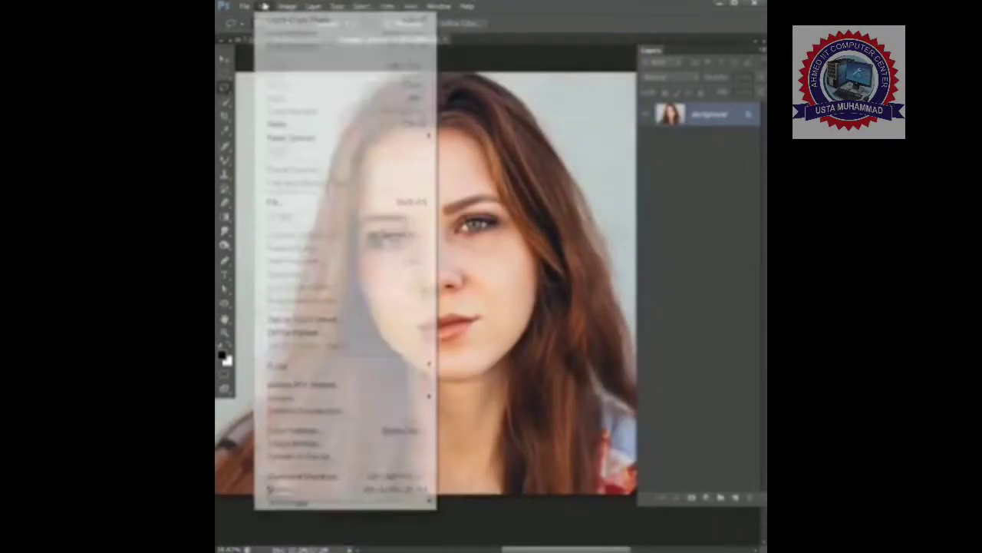
pyautogui.click(294, 124)
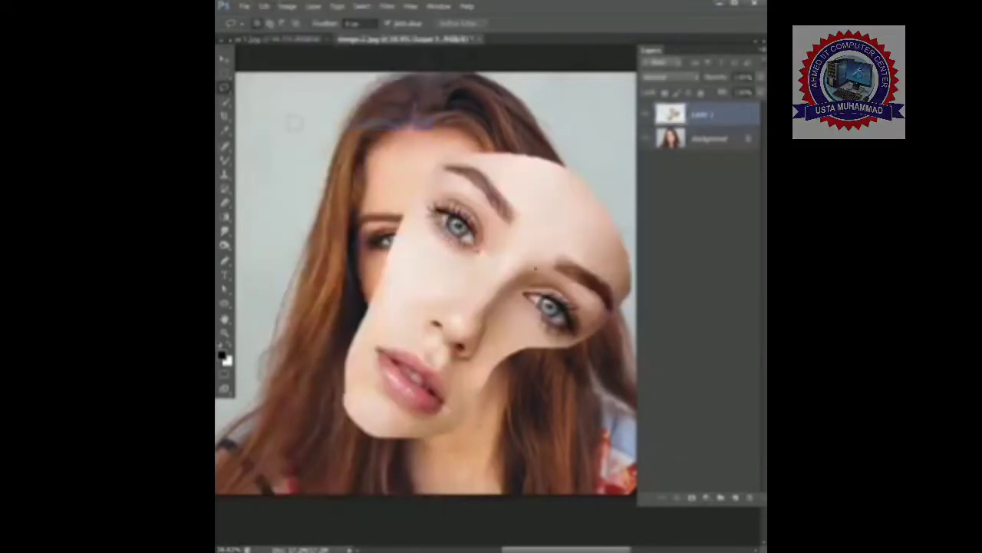
# Free-transform the pasted face, rotating it counterclockwise until nearly upright and moving it over the woman's face.
pyautogui.press('v')
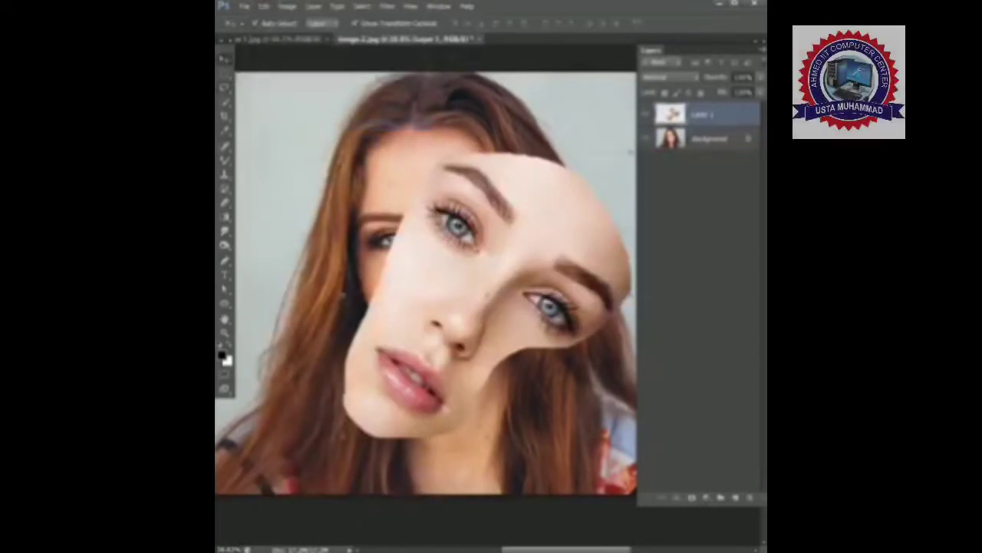
pyautogui.hotkey('ctrl', 't')
pyautogui.moveTo(350, 137); pyautogui.dragTo(303, 271)
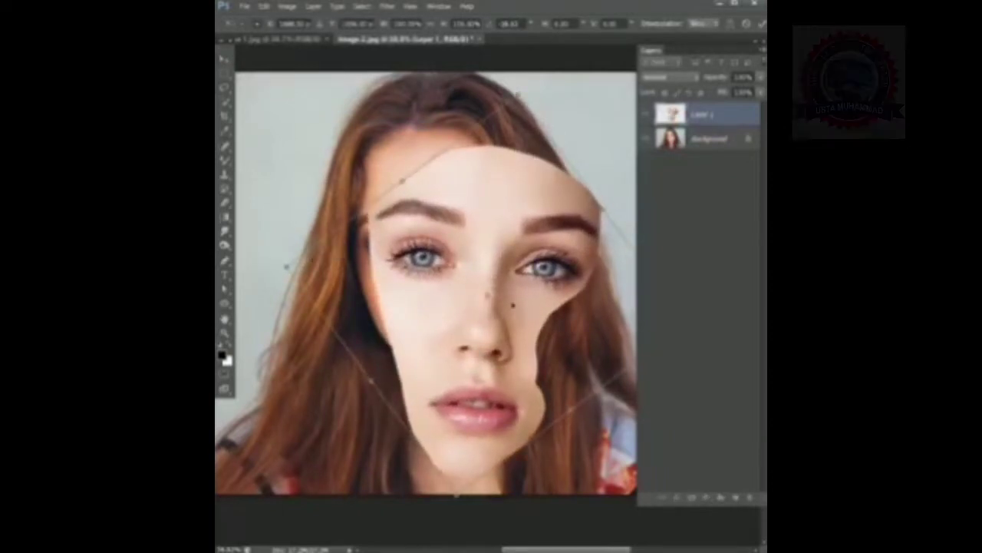
pyautogui.moveTo(503, 291); pyautogui.dragTo(464, 236)
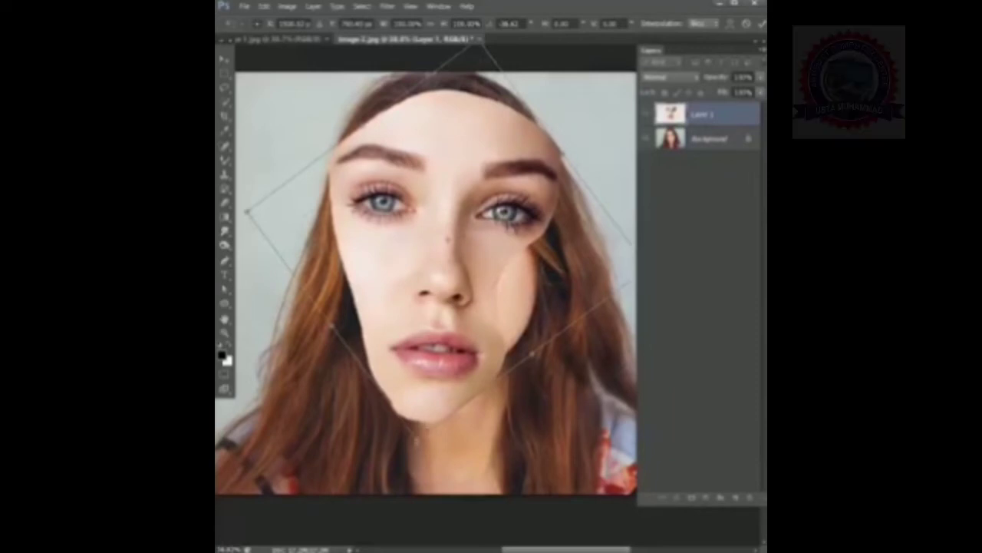
# Scale the pasted face down to about 67% and fine-tune its rotation and position so the facial features line up.
pyautogui.moveTo(417, 439); pyautogui.dragTo(431, 356)
pyautogui.moveTo(443, 284); pyautogui.dragTo(443, 325)
pyautogui.moveTo(598, 339); pyautogui.dragTo(619, 323)
pyautogui.moveTo(613, 244); pyautogui.dragTo(598, 239)
pyautogui.moveTo(462, 245); pyautogui.dragTo(455, 257)
pyautogui.moveTo(566, 341); pyautogui.dragTo(572, 331)
pyautogui.moveTo(469, 296); pyautogui.dragTo(472, 297)
pyautogui.moveTo(439, 109); pyautogui.dragTo(440, 114)
pyautogui.moveTo(565, 195); pyautogui.dragTo(564, 192)
pyautogui.moveTo(589, 243); pyautogui.dragTo(581, 244)
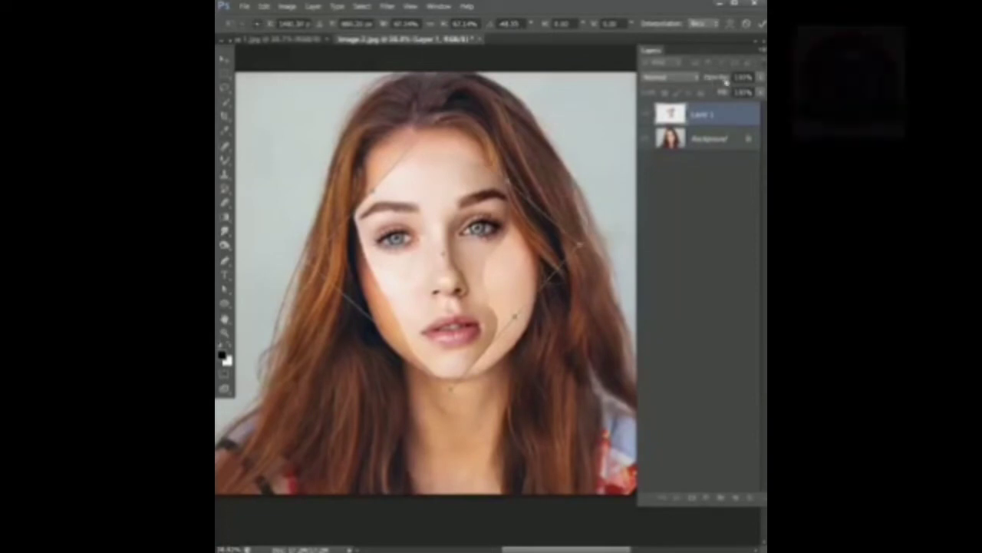
# Lower Layer 1's opacity to about 72%, check the face alignment up close and apply the transform.
pyautogui.click(760, 79)
pyautogui.moveTo(747, 92); pyautogui.dragTo(737, 92)
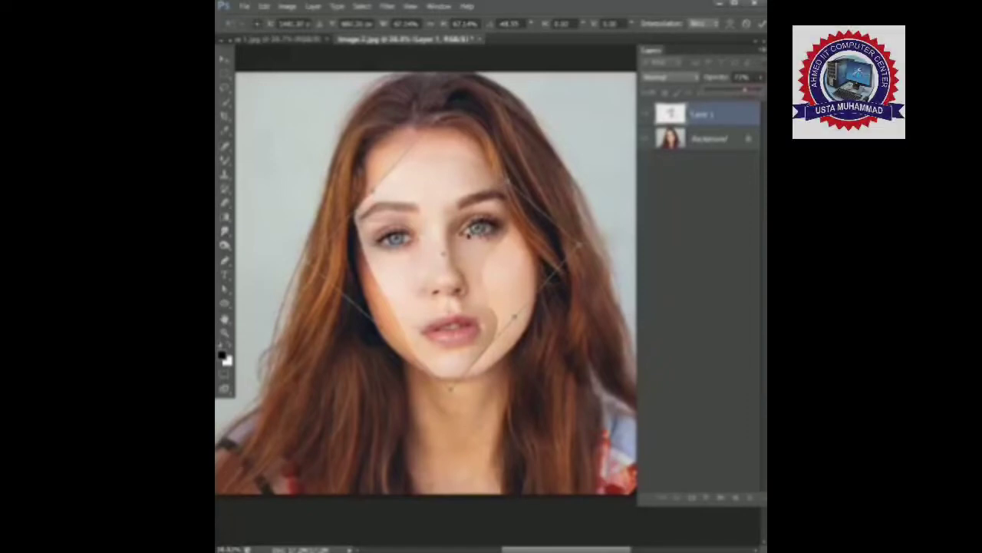
pyautogui.hotkey('ctrl', '+')
pyautogui.hotkey('ctrl', '+')
pyautogui.moveTo(469, 235); pyautogui.dragTo(487, 268)
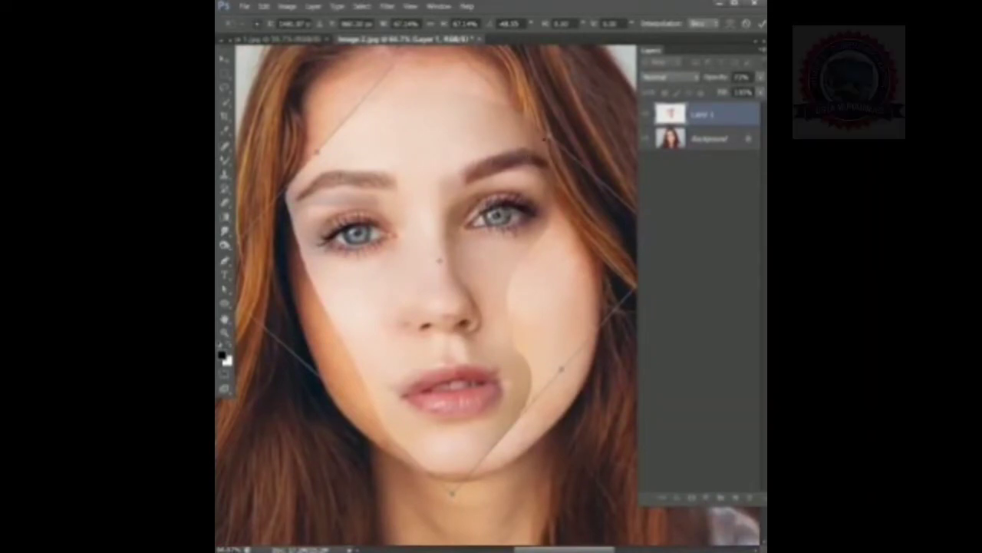
pyautogui.click(763, 24)
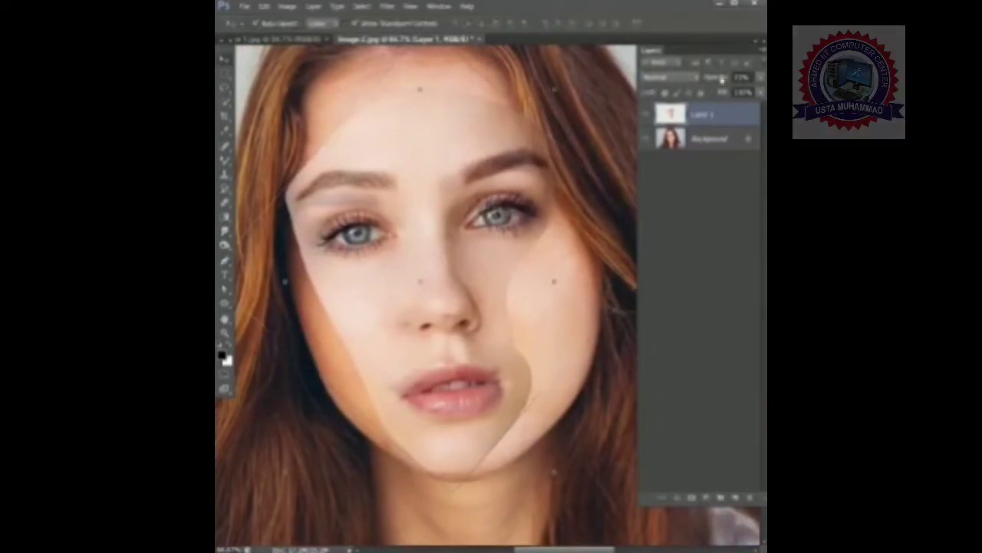
# Trim the pasted face where it overlaps the hair at the right side of the forehead using the Lasso tool, and deselect.
pyautogui.click(226, 88)
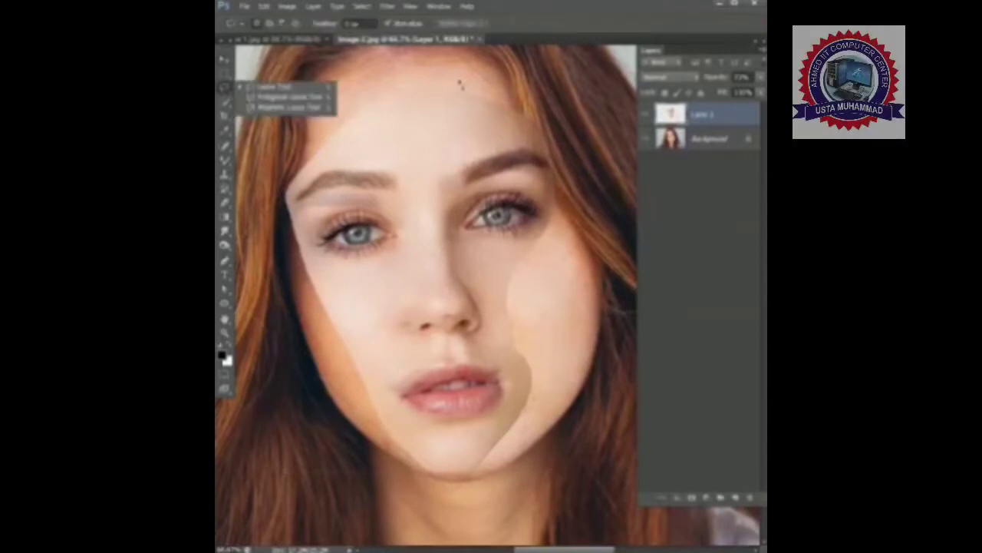
pyautogui.moveTo(451, 79)
pyautogui.mouseDown()
pyautogui.moveTo(559, 173)
pyautogui.moveTo(565, 221)
pyautogui.moveTo(598, 147)
pyautogui.moveTo(457, 86)
pyautogui.mouseUp()
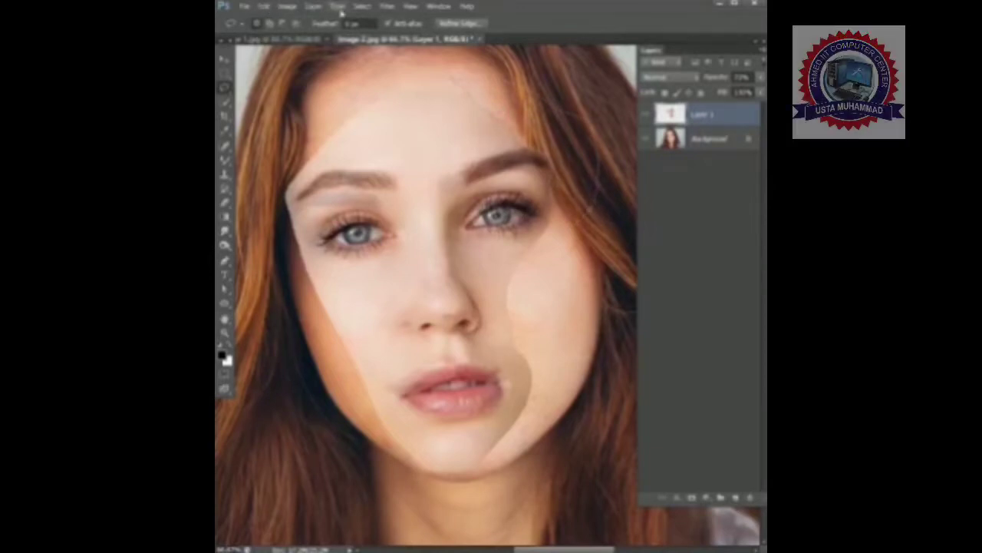
pyautogui.click(364, 9)
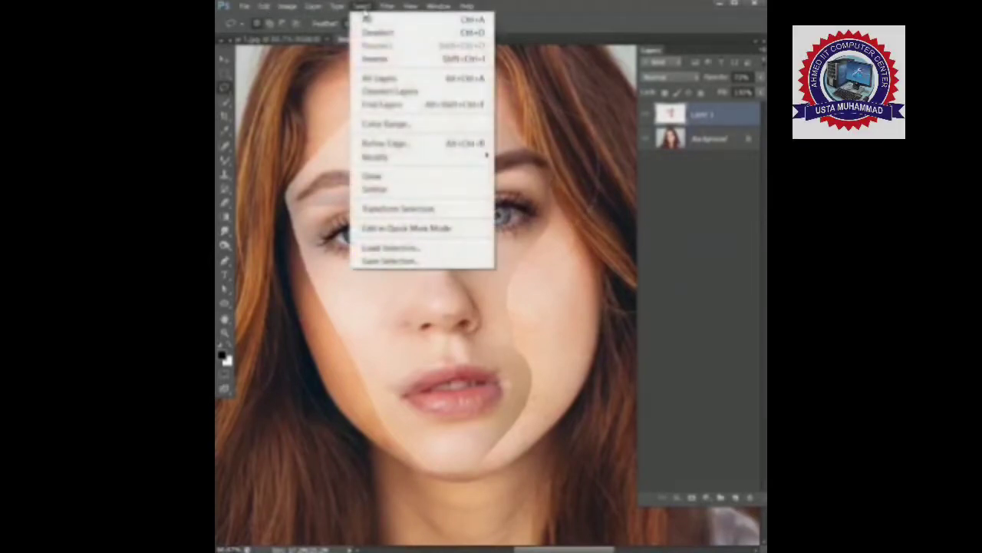
pyautogui.click(370, 34)
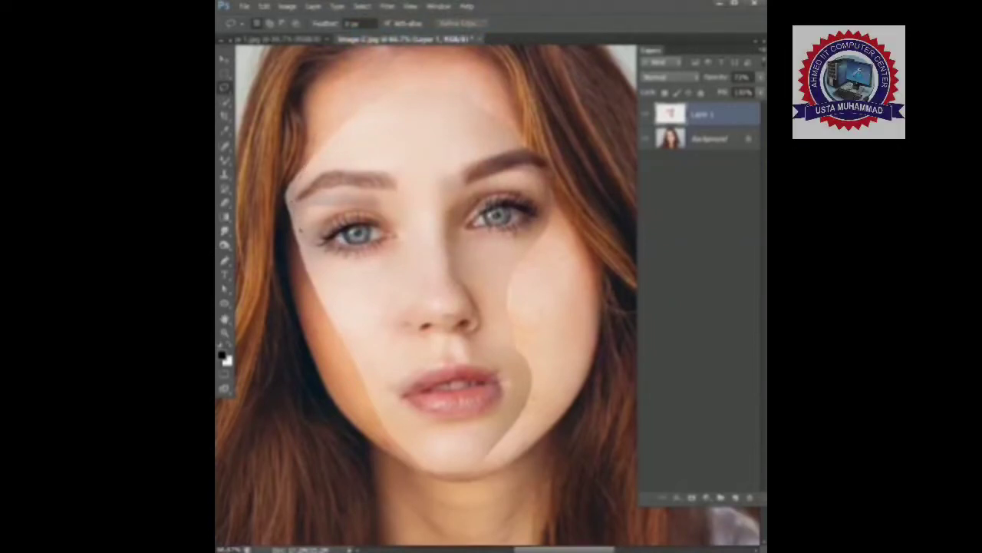
# Lasso and remove the pasted skin spilling over the hair at the left temple, and deselect.
pyautogui.moveTo(311, 136); pyautogui.dragTo(312, 132)
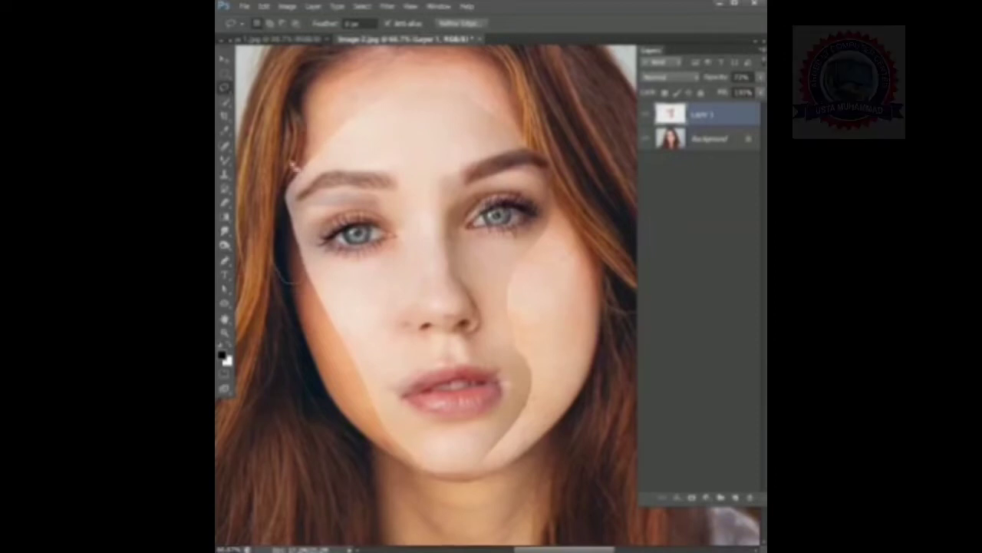
pyautogui.click(362, 6)
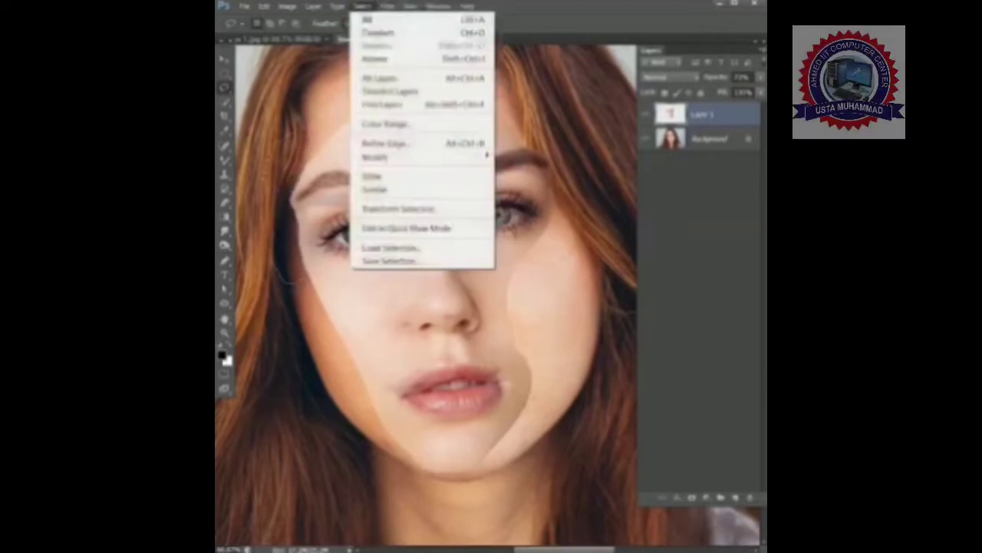
pyautogui.click(380, 33)
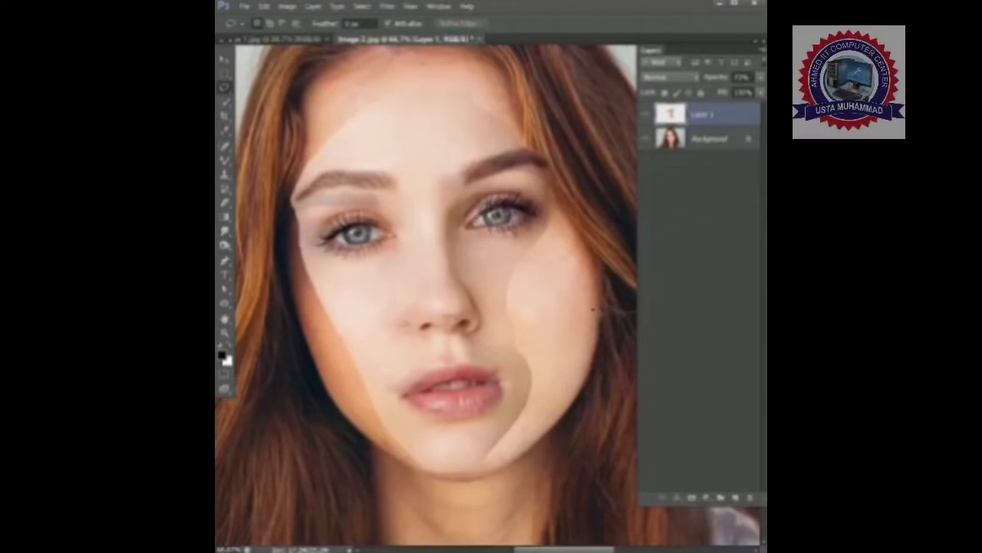
# Set Layer 1's opacity to 100% and load its pixels as a selection.
pyautogui.click(761, 79)
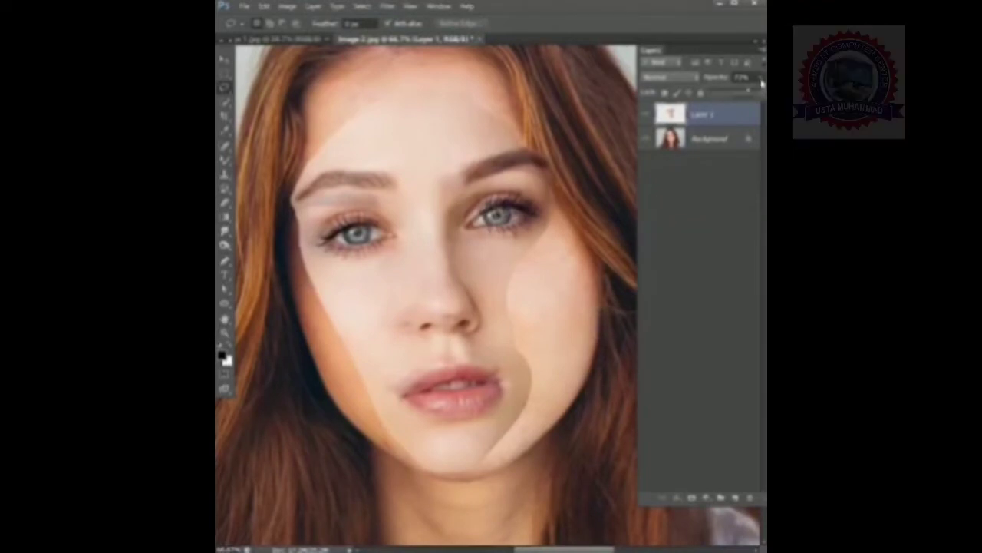
pyautogui.moveTo(751, 93); pyautogui.dragTo(765, 92)
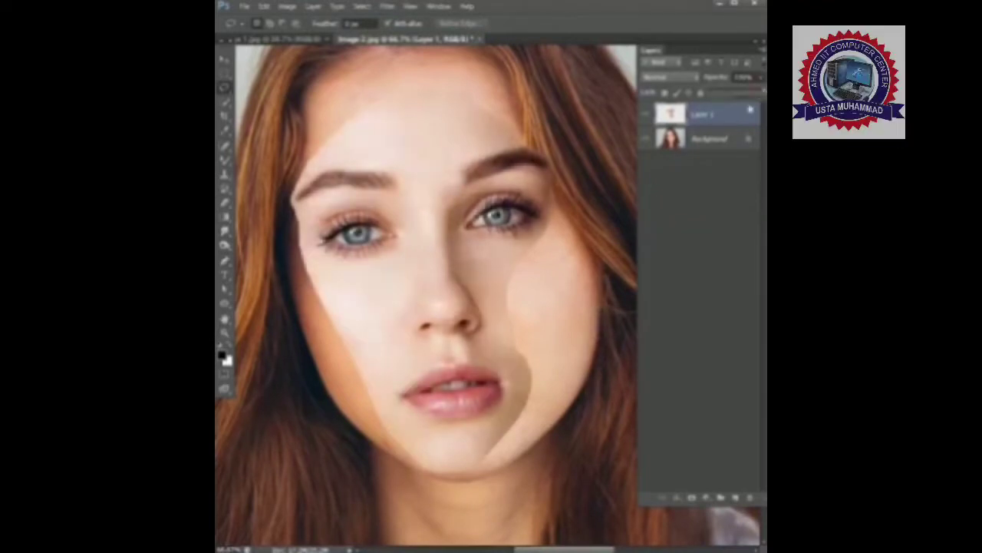
pyautogui.rightClick(670, 114)
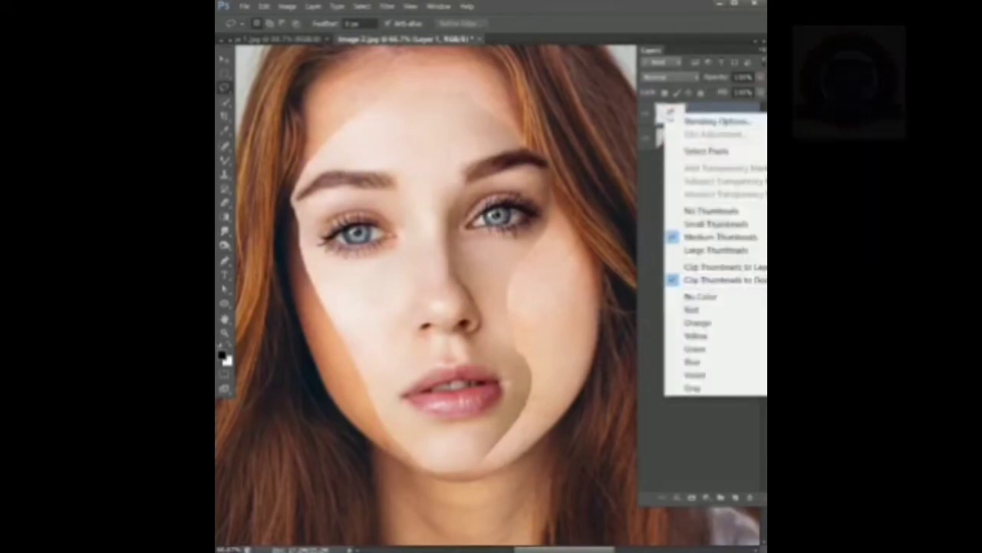
pyautogui.click(699, 151)
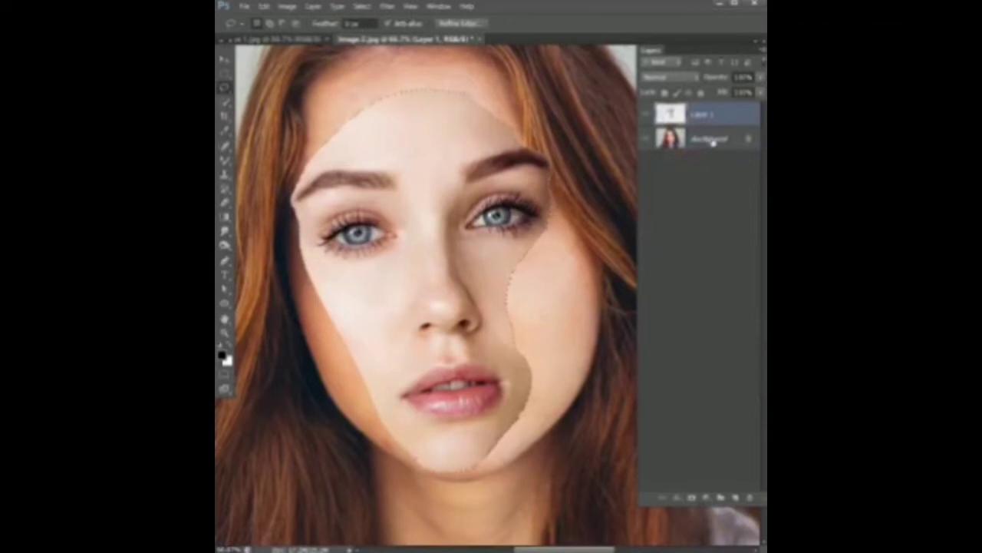
# Duplicate the Background layer and contract the face selection by 10 pixels.
pyautogui.click(708, 141)
pyautogui.moveTo(710, 143); pyautogui.dragTo(733, 496)
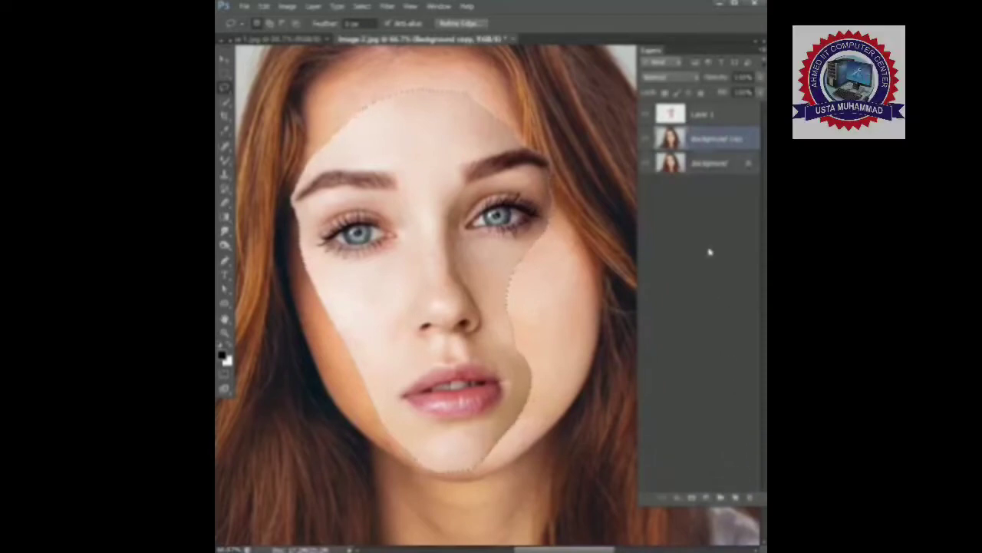
pyautogui.click(362, 6)
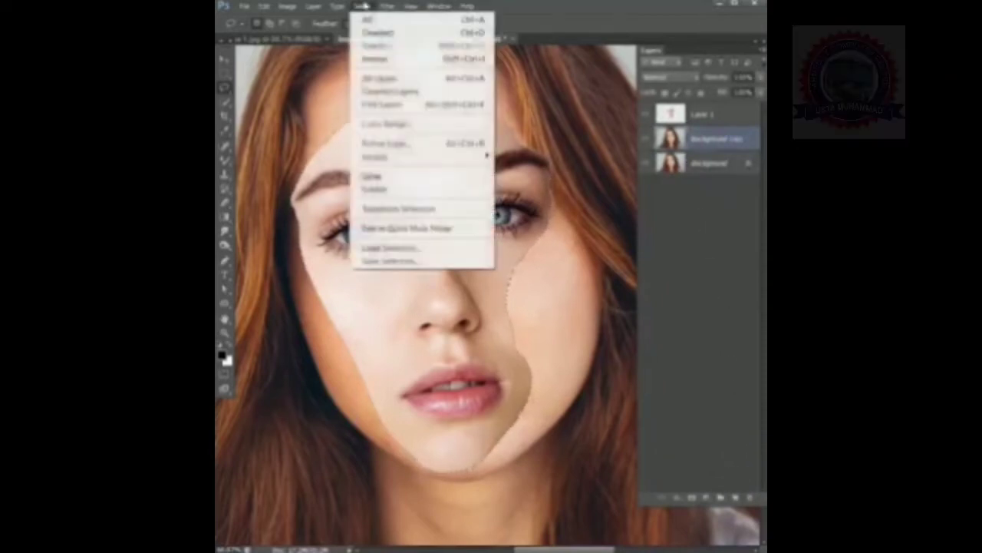
pyautogui.moveTo(389, 157)
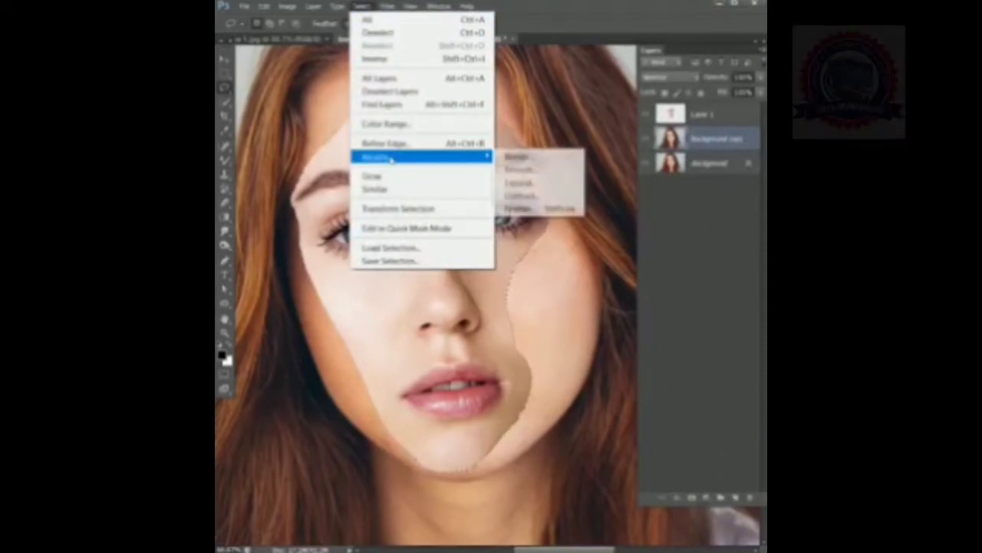
pyautogui.click(520, 195)
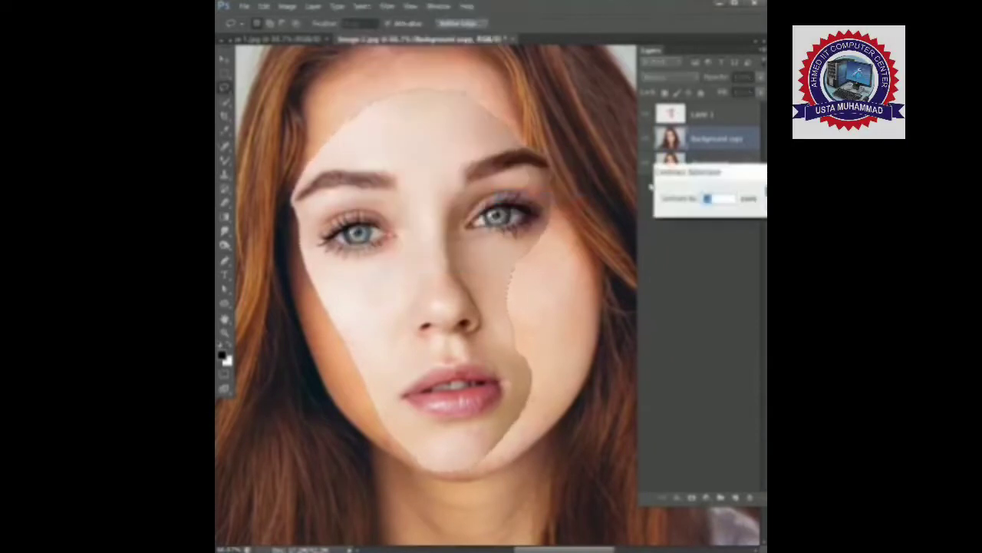
pyautogui.write('10')
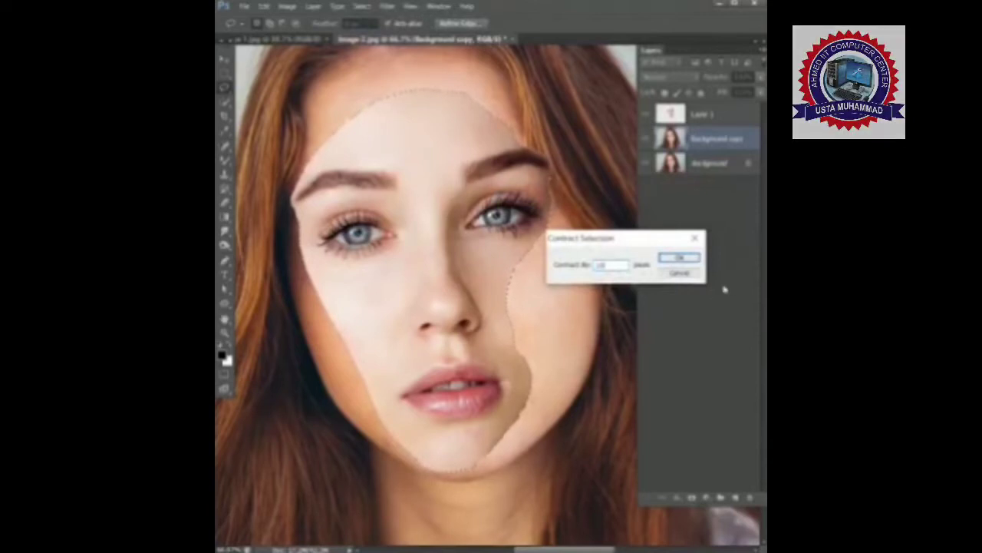
pyautogui.click(688, 261)
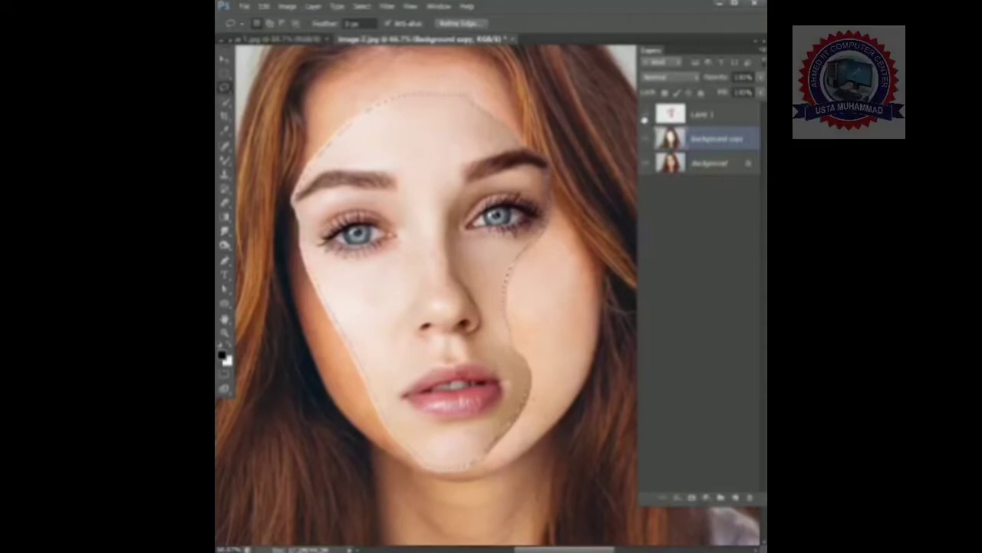
# Delete the selected face area from Background copy with the other layers hidden, show them again and deselect.
pyautogui.click(645, 115)
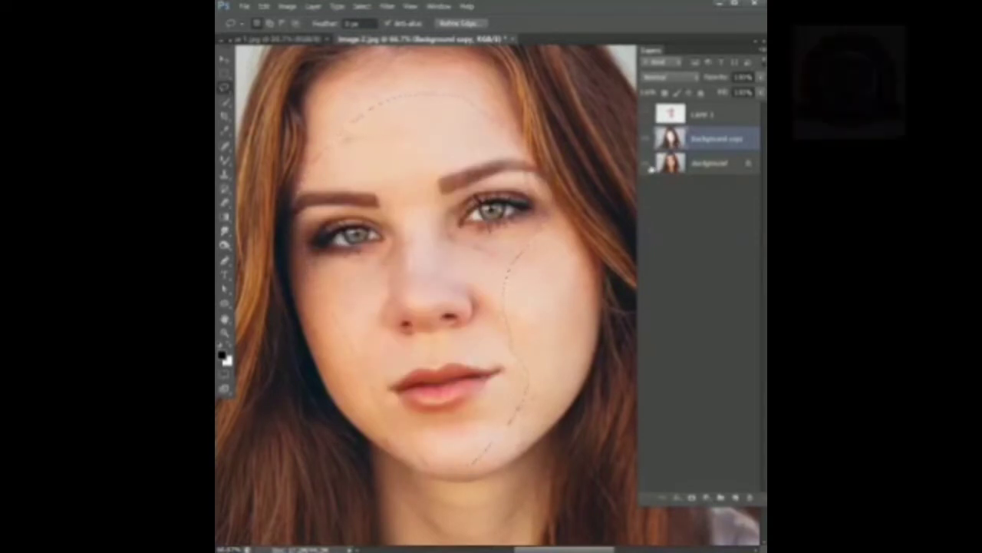
pyautogui.press('Delete')
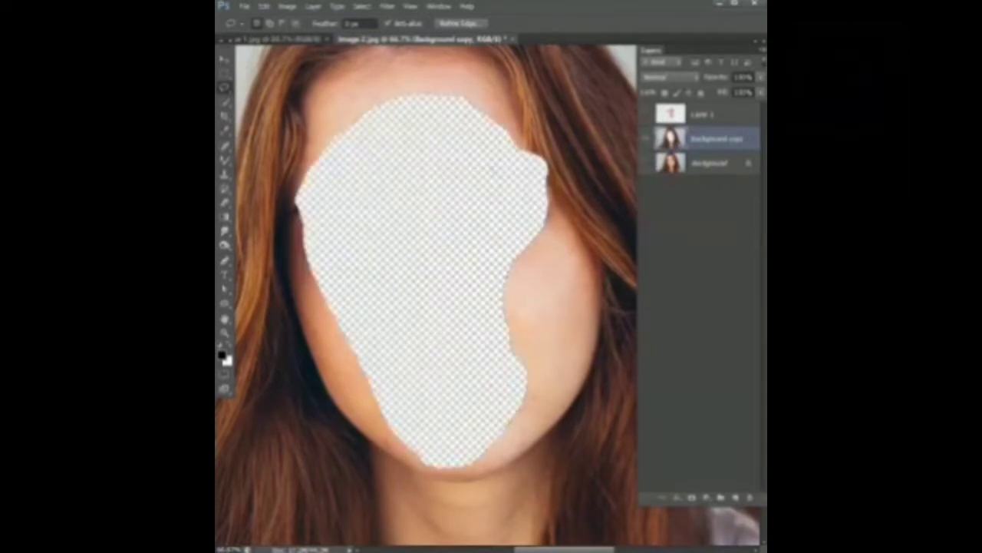
pyautogui.click(645, 164)
pyautogui.click(647, 114)
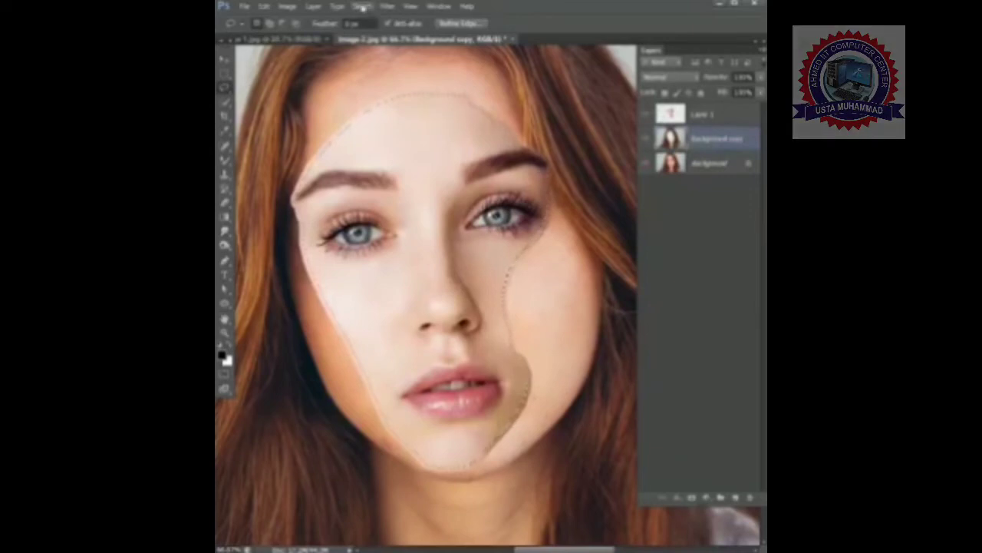
pyautogui.click(361, 7)
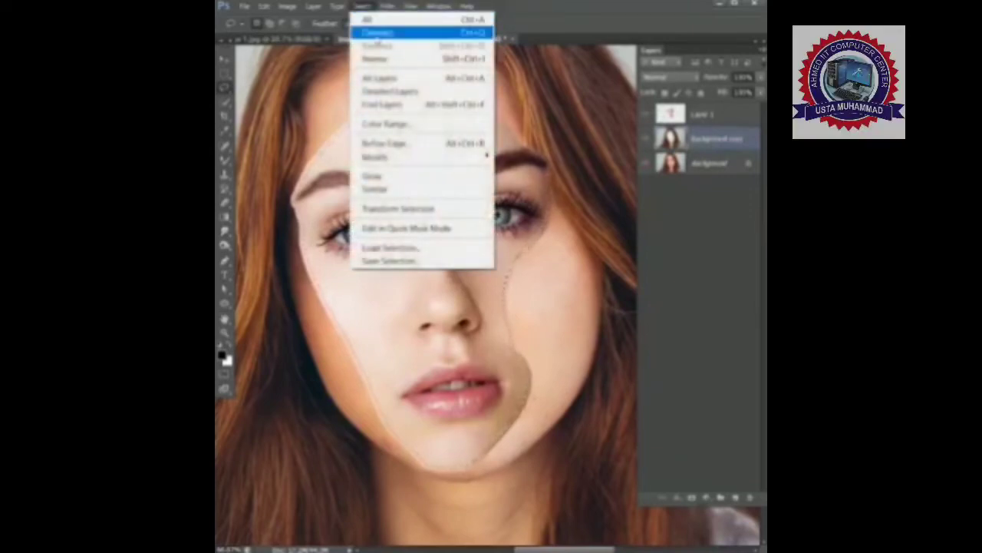
pyautogui.click(376, 33)
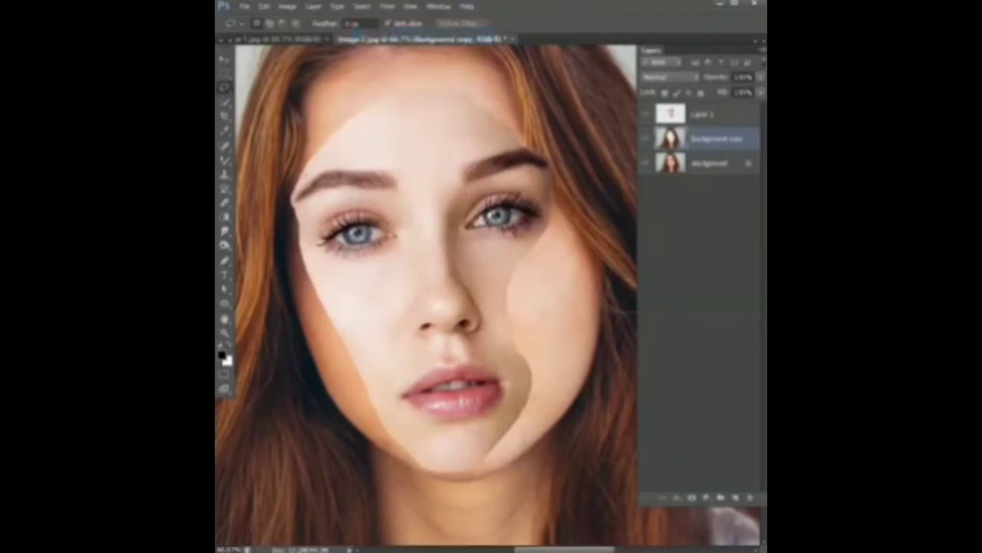
# Auto-blend Layer 1 and Background copy using the Panorama method with Seamless Tones and Colors enabled.
pyautogui.click(720, 115)
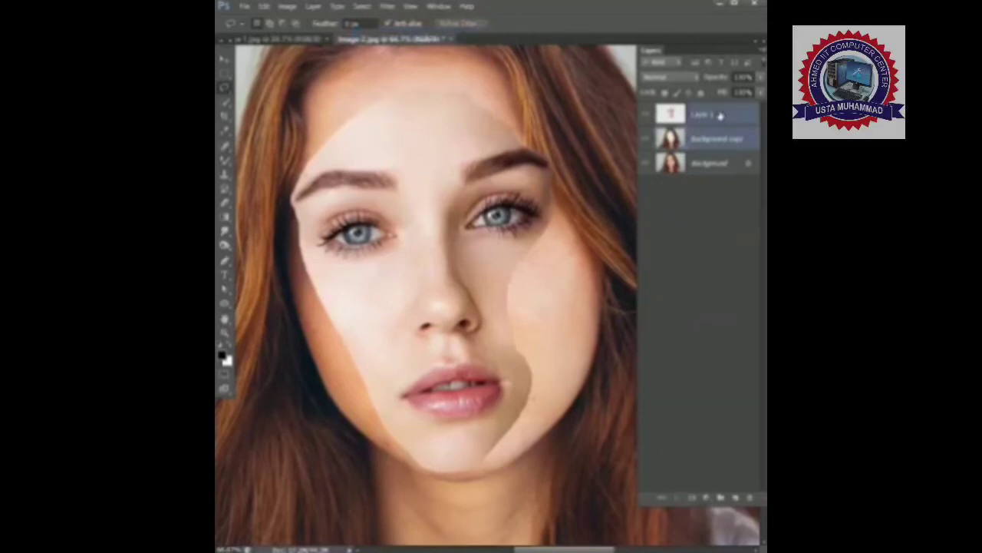
pyautogui.click(263, 7)
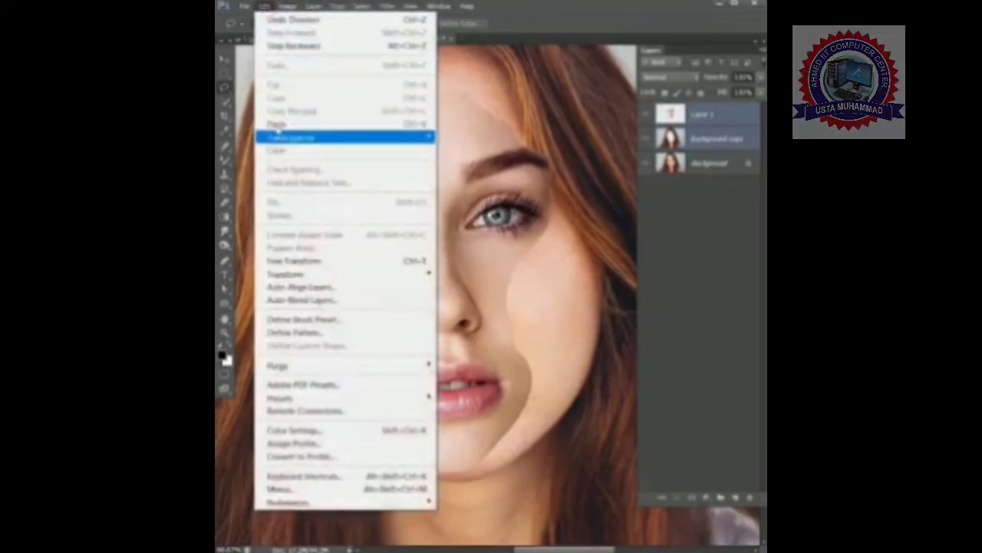
pyautogui.click(289, 301)
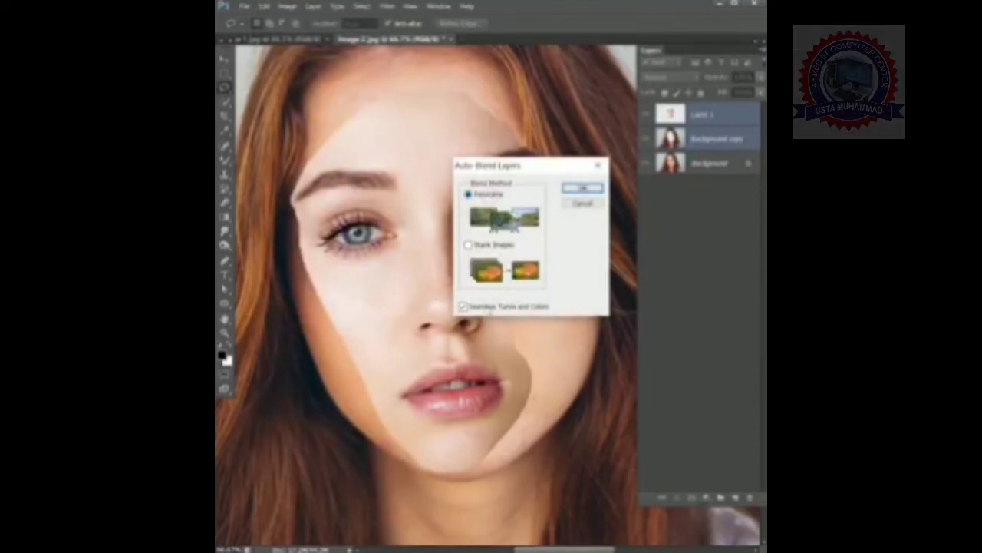
pyautogui.click(483, 308)
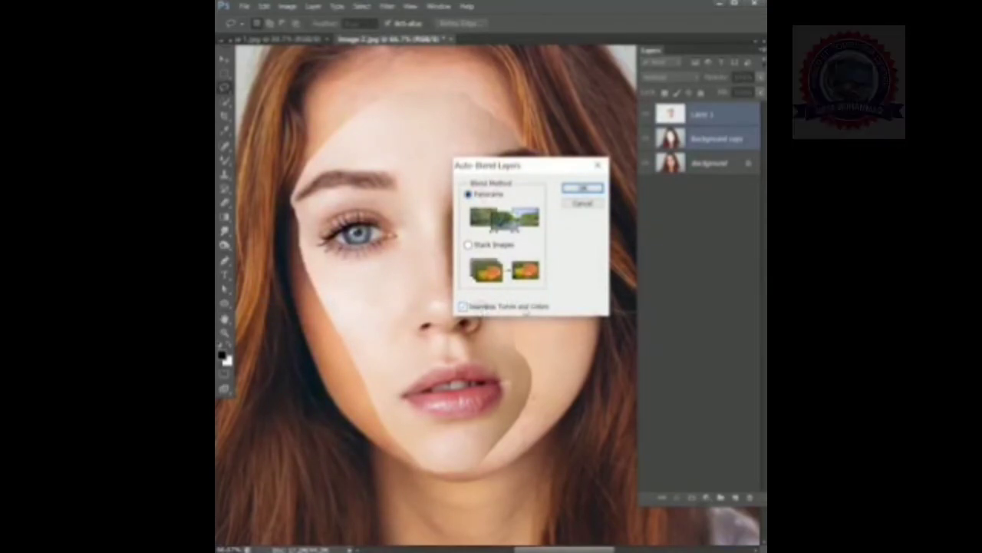
pyautogui.click(583, 188)
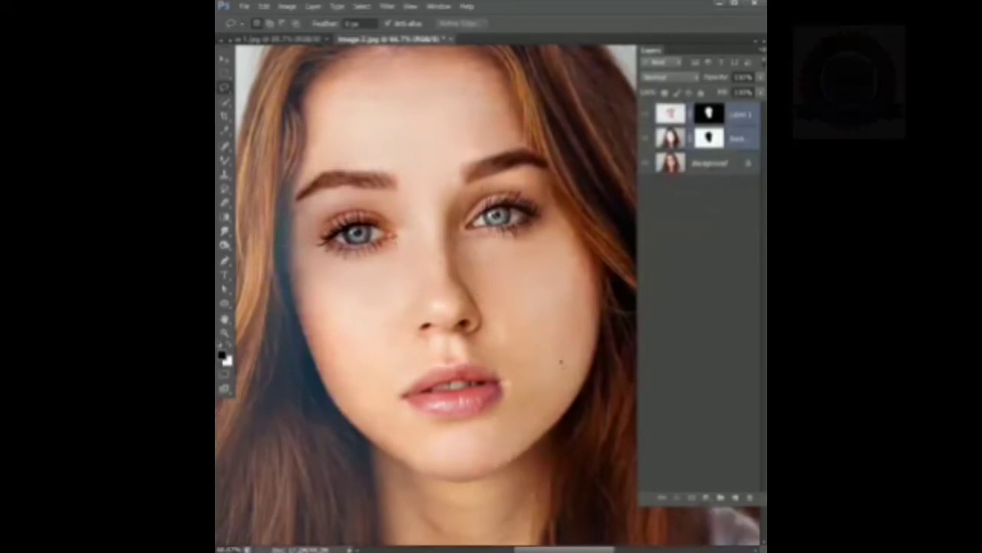
# Compare the blended face with the original portrait by isolating the Background layer and showing all layers again.
pyautogui.press('z')
pyautogui.keyDown('alt'); pyautogui.click(535, 346); pyautogui.keyUp('alt')
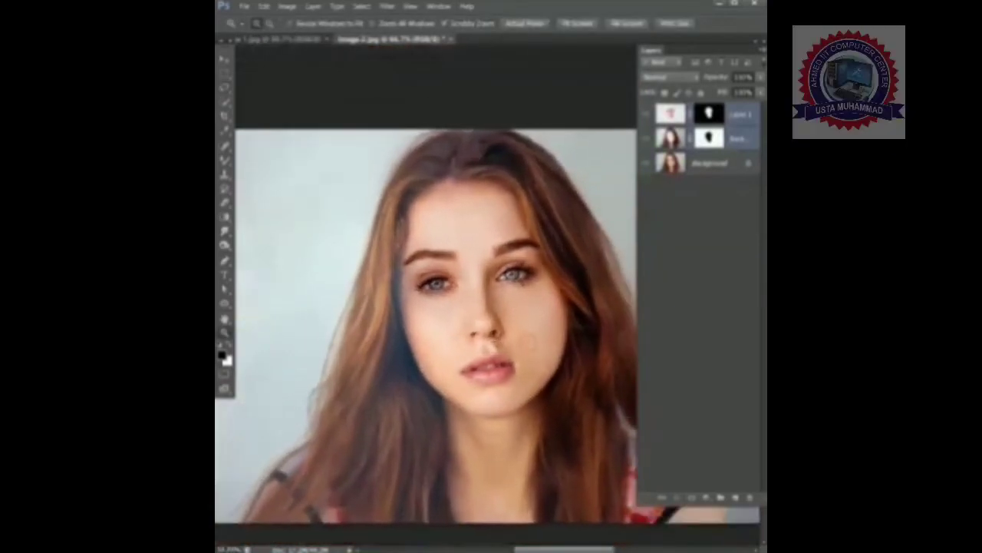
pyautogui.press('l')
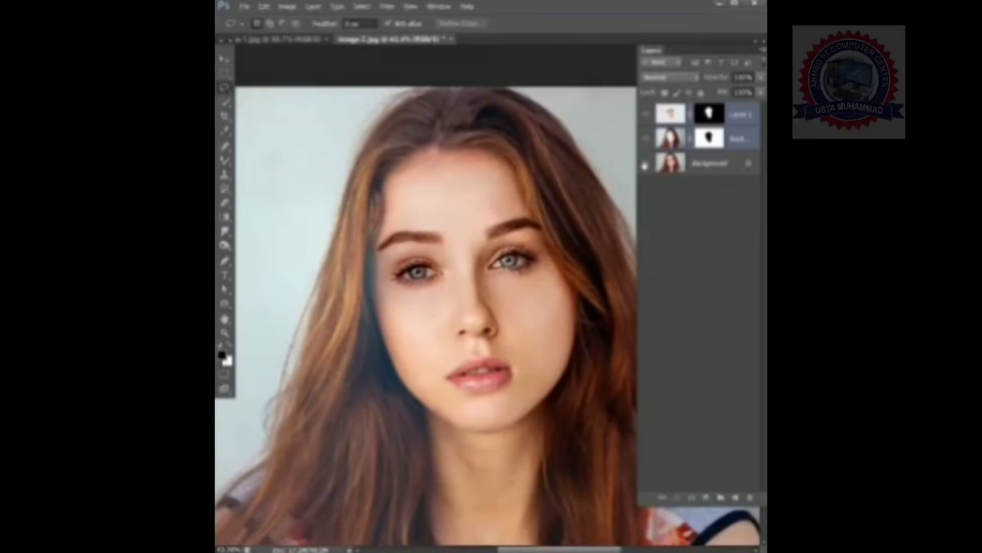
pyautogui.keyDown('alt'); pyautogui.click(644, 165); pyautogui.keyUp('alt')
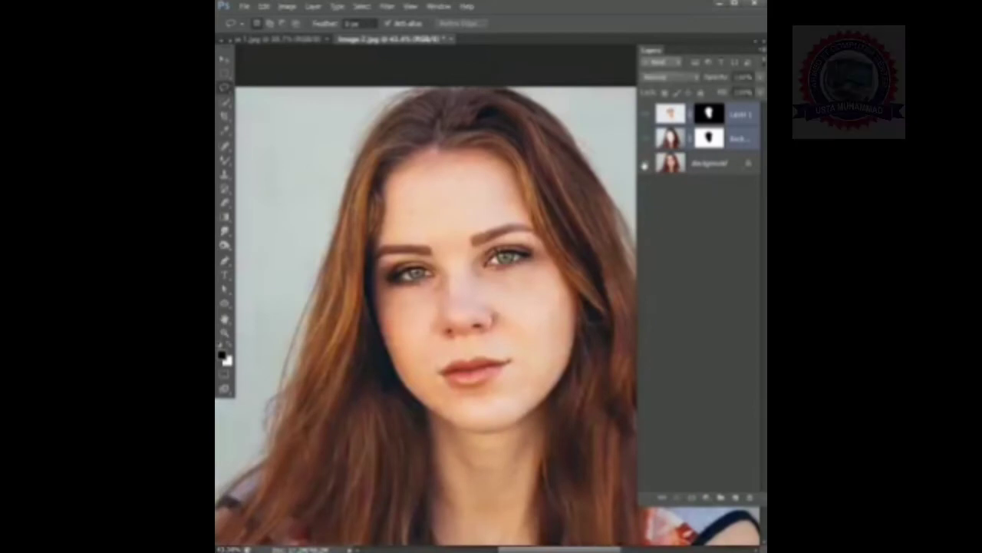
pyautogui.keyDown('alt'); pyautogui.click(645, 166); pyautogui.keyUp('alt')
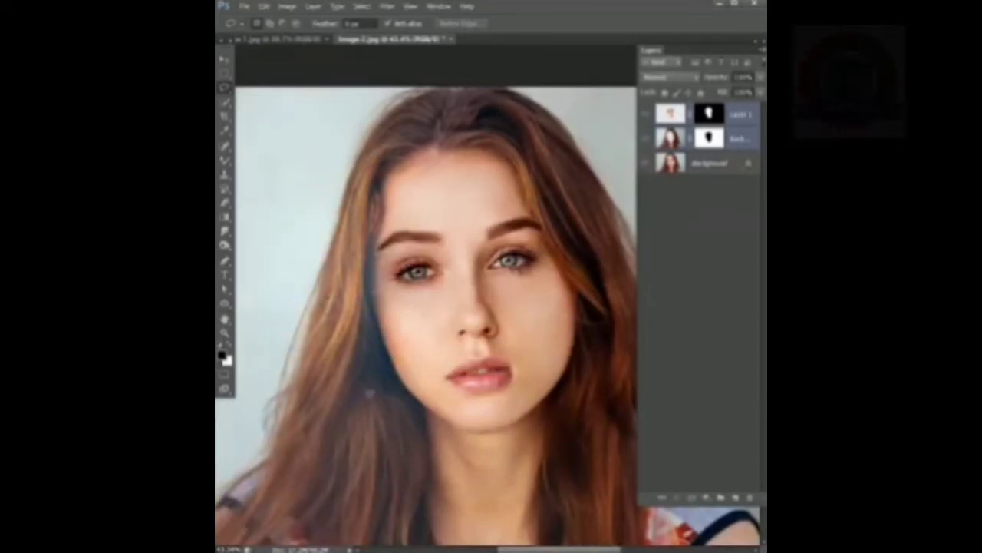
# Duplicate the Background layer, move the copy to the top of the stack and give it a black layer mask.
pyautogui.click(715, 163)
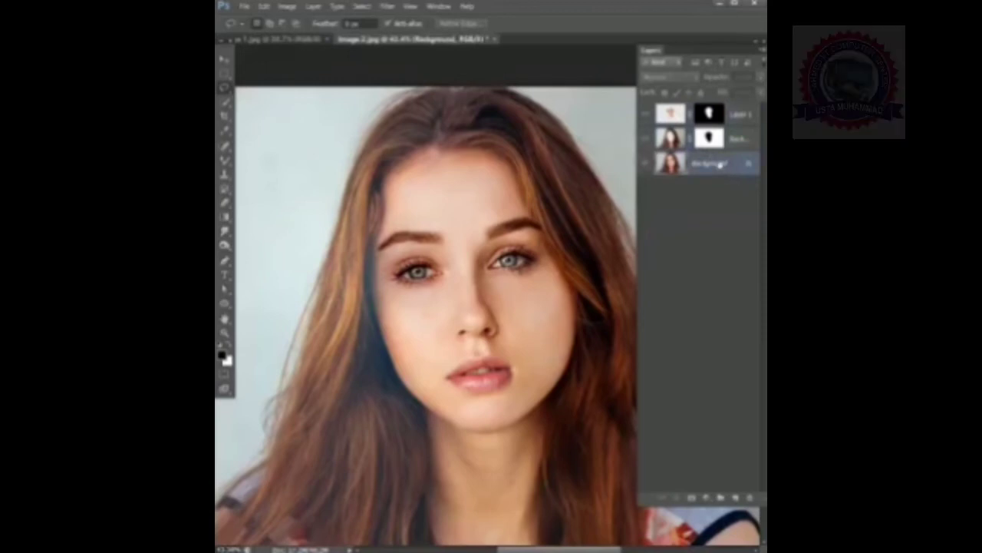
pyautogui.moveTo(720, 165); pyautogui.dragTo(737, 495)
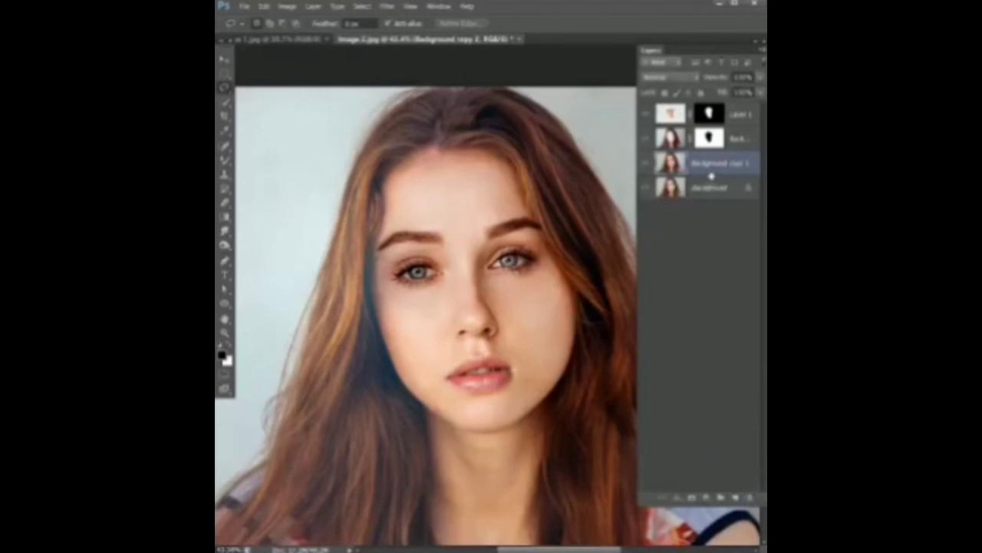
pyautogui.moveTo(703, 113); pyautogui.dragTo(702, 109)
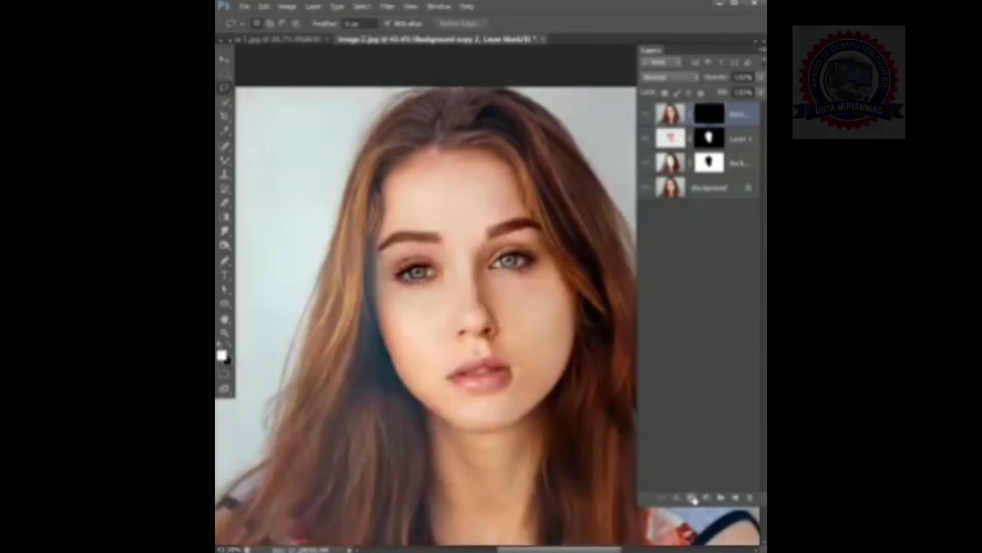
# Paint white on the top layer's mask with an enlarged brush to restore the original hair and backdrop left of the face.
pyautogui.moveTo(331, 332); pyautogui.dragTo(412, 286)
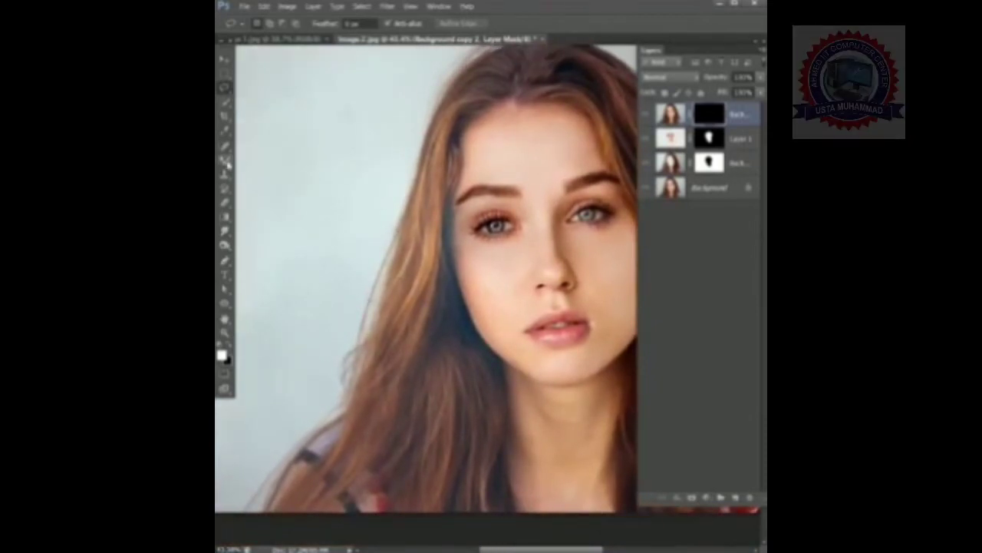
pyautogui.click(226, 161)
pyautogui.click(277, 161)
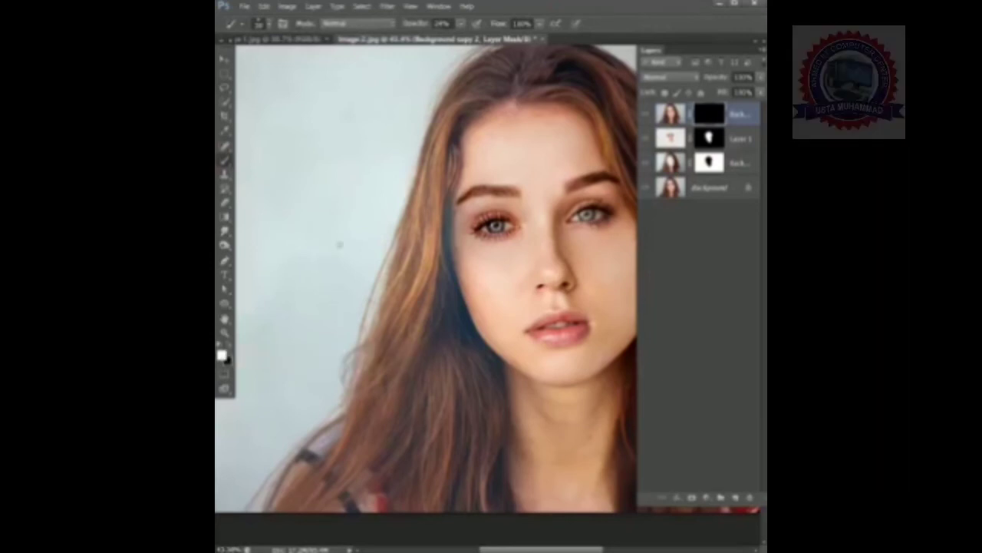
pyautogui.press(']')
pyautogui.press(']')
pyautogui.press(']')
pyautogui.press(']')
pyautogui.press(']')
pyautogui.press(']')
pyautogui.press(']')
pyautogui.press(']')
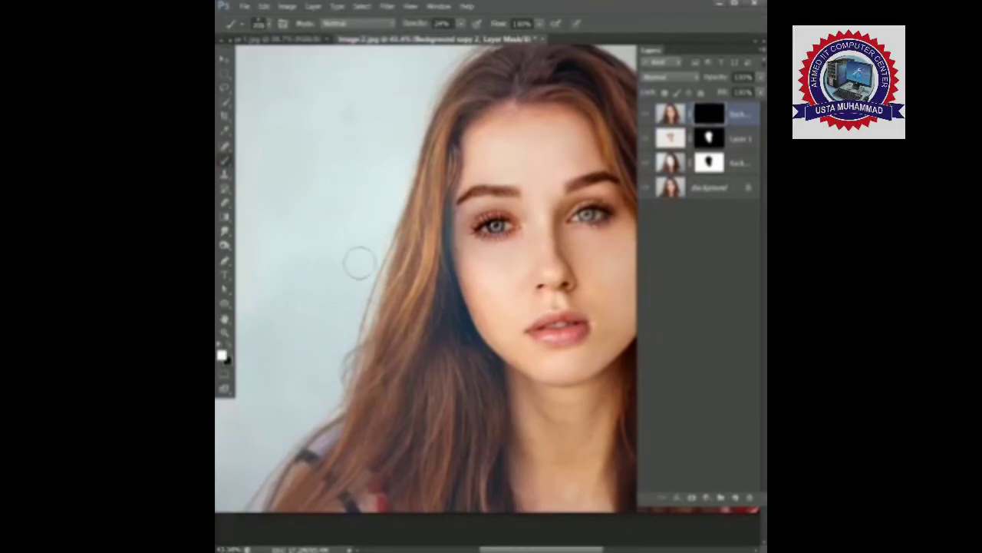
pyautogui.press(']')
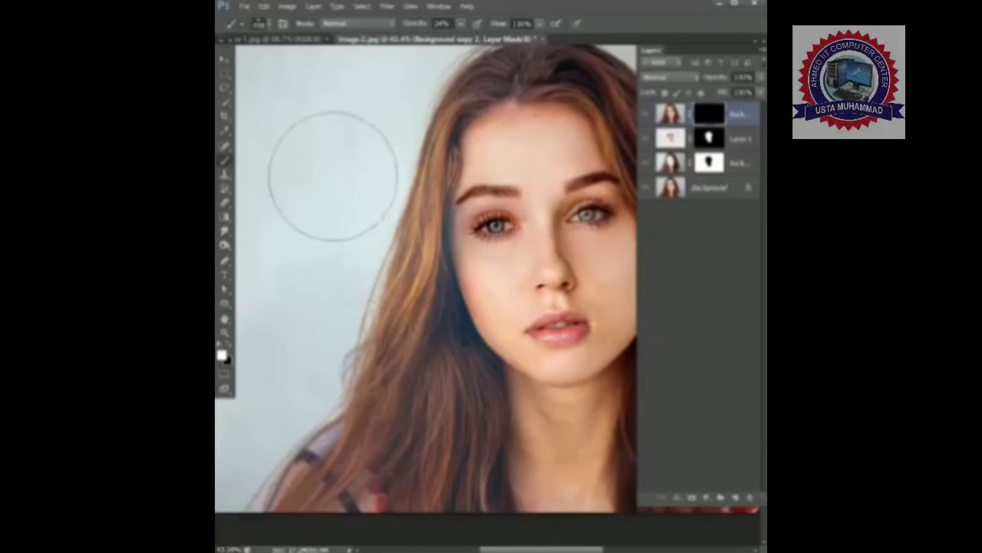
pyautogui.moveTo(333, 176)
pyautogui.mouseDown()
pyautogui.moveTo(342, 314)
pyautogui.moveTo(354, 117)
pyautogui.moveTo(248, 376)
pyautogui.moveTo(426, 378)
pyautogui.mouseUp()
pyautogui.scroll(5, 429, 250)
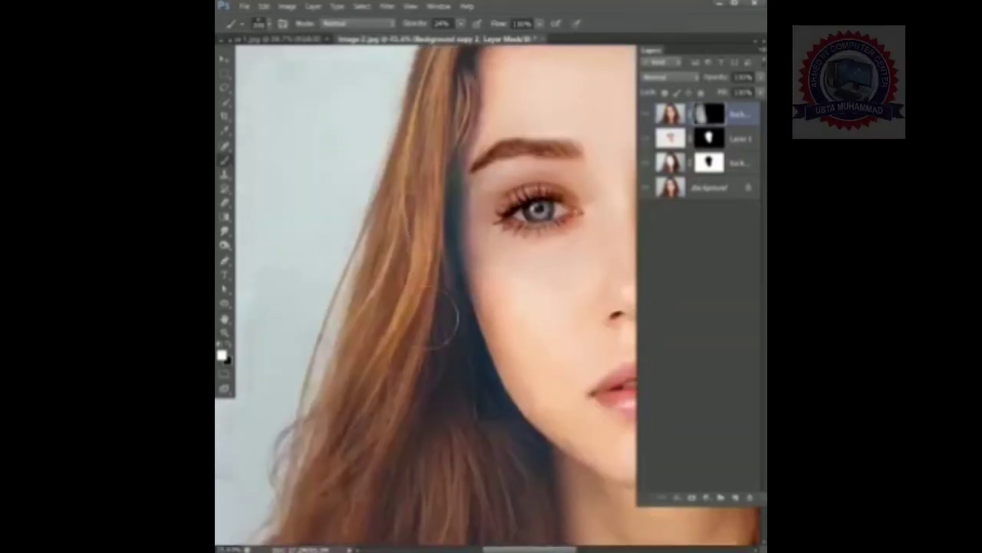
pyautogui.moveTo(295, 257); pyautogui.dragTo(417, 252)
pyautogui.scroll(-8, 417, 252)
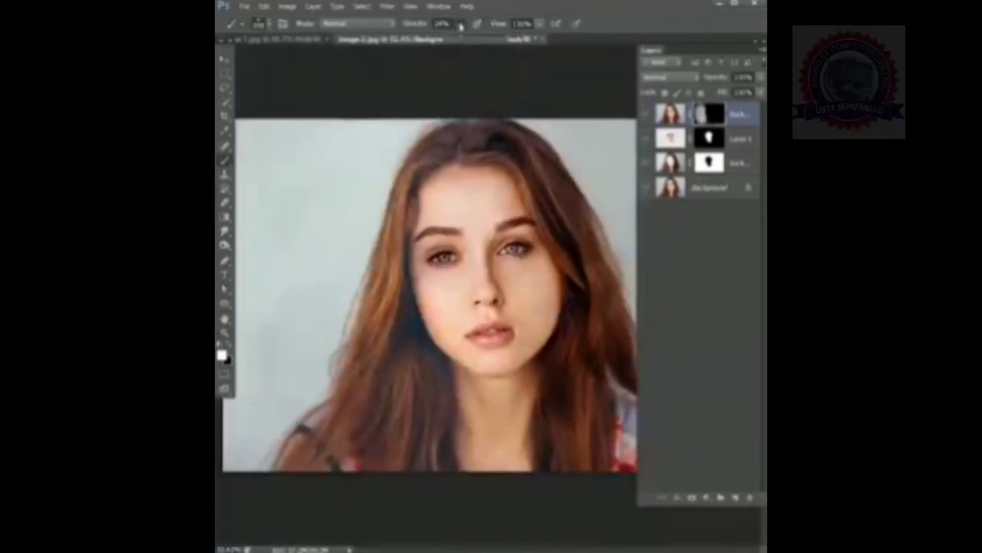
# Set the brush opacity to 100% and paint the mask white over the backdrop and outer hair left of the face.
pyautogui.moveTo(485, 36); pyautogui.dragTo(537, 42)
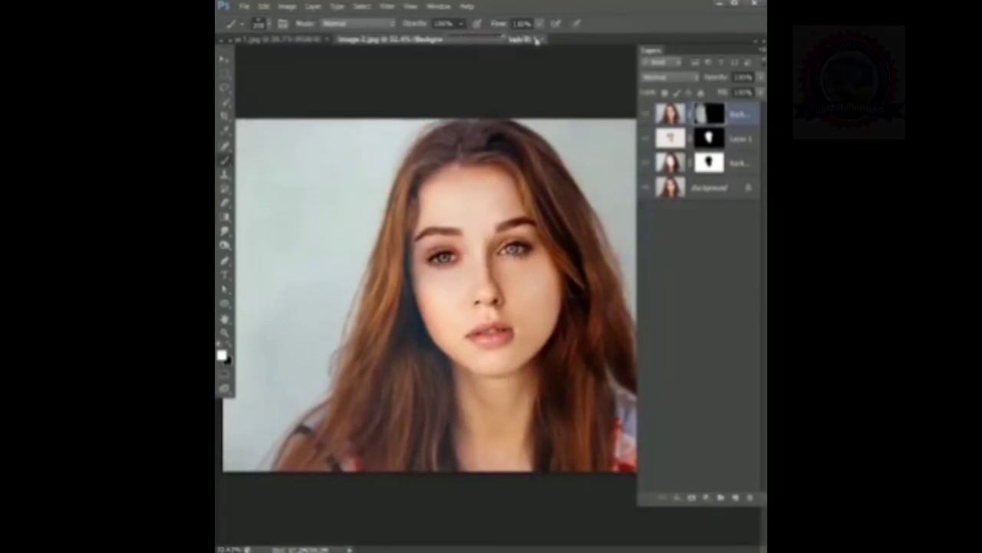
pyautogui.moveTo(260, 138)
pyautogui.mouseDown()
pyautogui.moveTo(248, 259)
pyautogui.moveTo(329, 243)
pyautogui.moveTo(358, 452)
pyautogui.mouseUp()
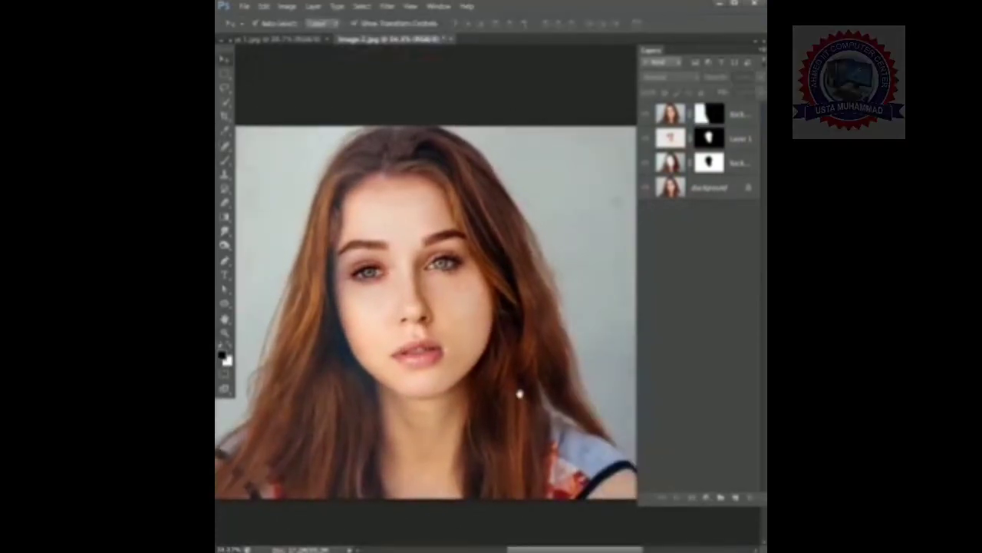
pyautogui.scroll(3, 520, 394)
pyautogui.moveTo(498, 390); pyautogui.dragTo(536, 388)
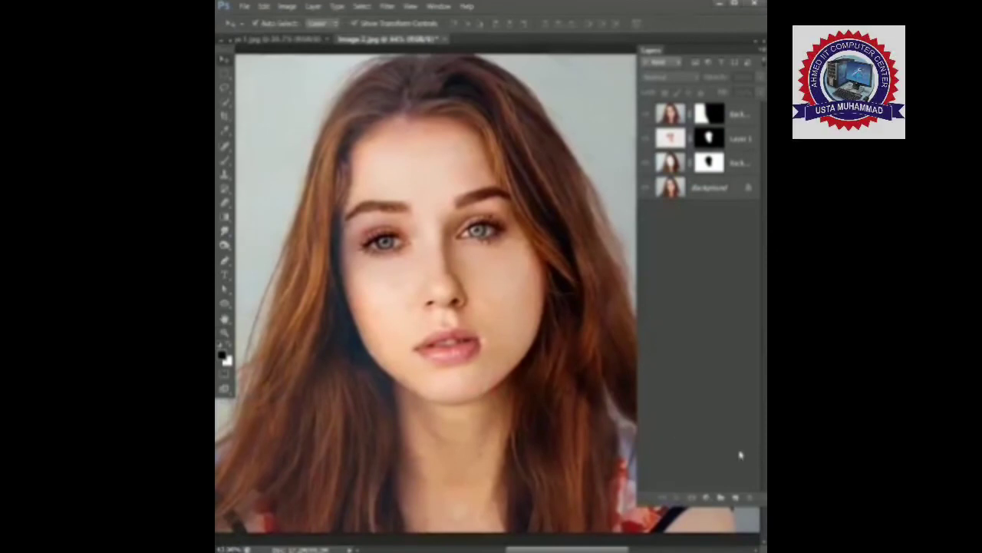